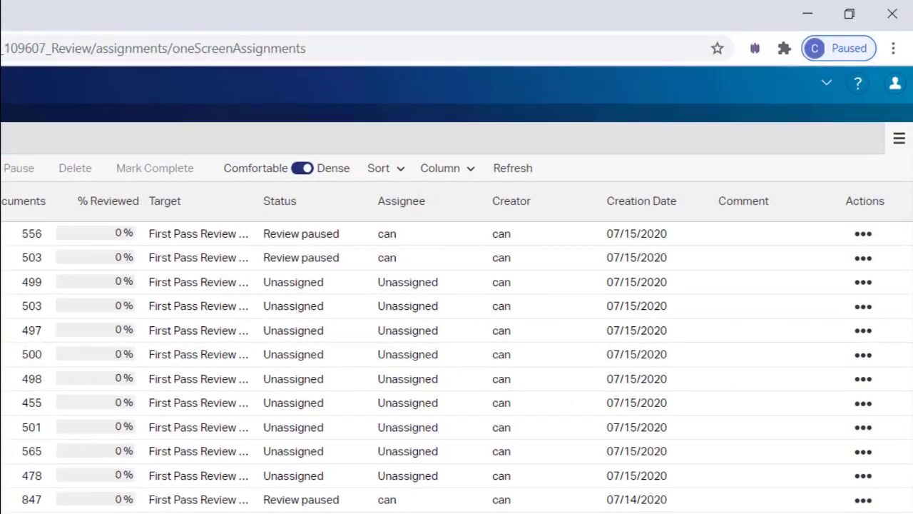
# Open the first listed assignment, with 556 documents, in Review in Context
pyautogui.click(863, 235)
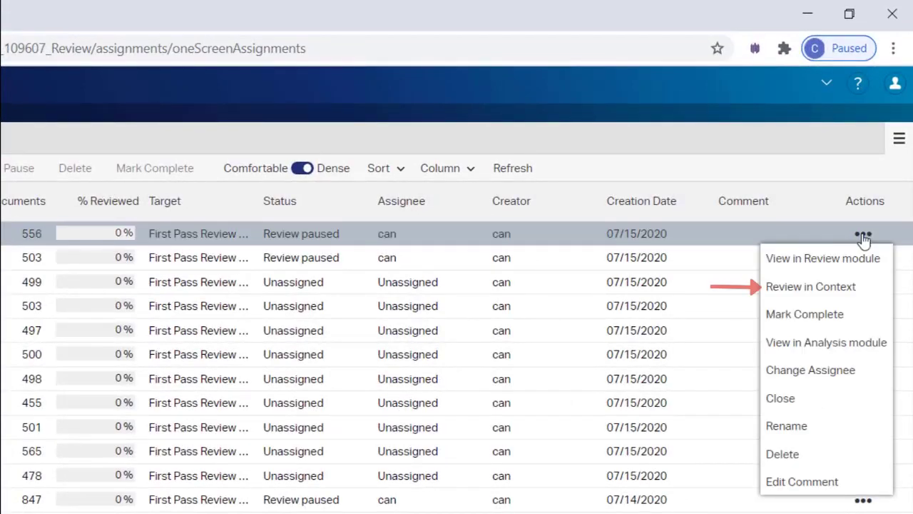
pyautogui.click(864, 289)
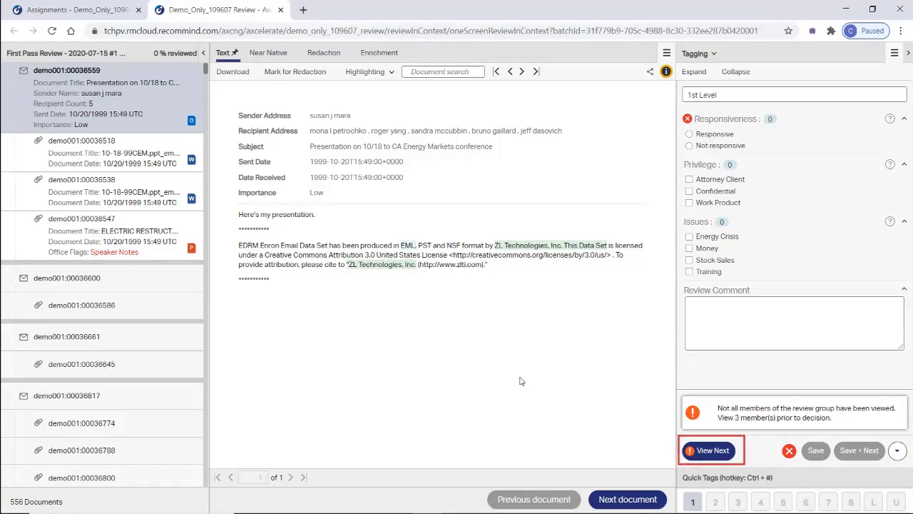
# View the remaining members of the first review group, tag the whole group Not responsive, and save and advance to the following group
pyautogui.click(708, 451)
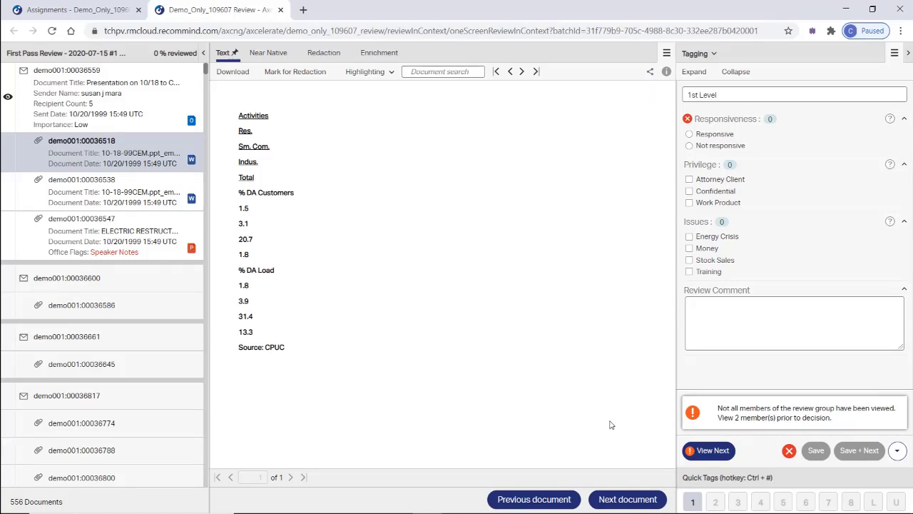
pyautogui.click(713, 450)
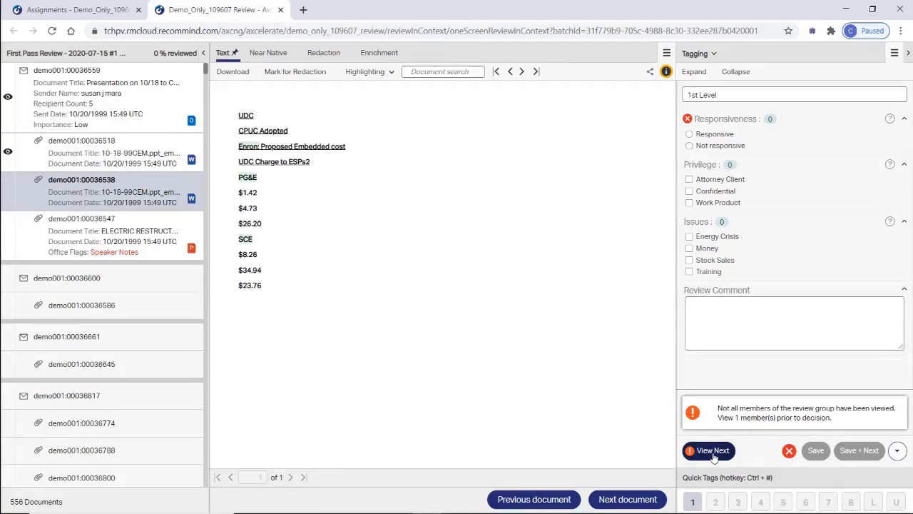
pyautogui.click(713, 451)
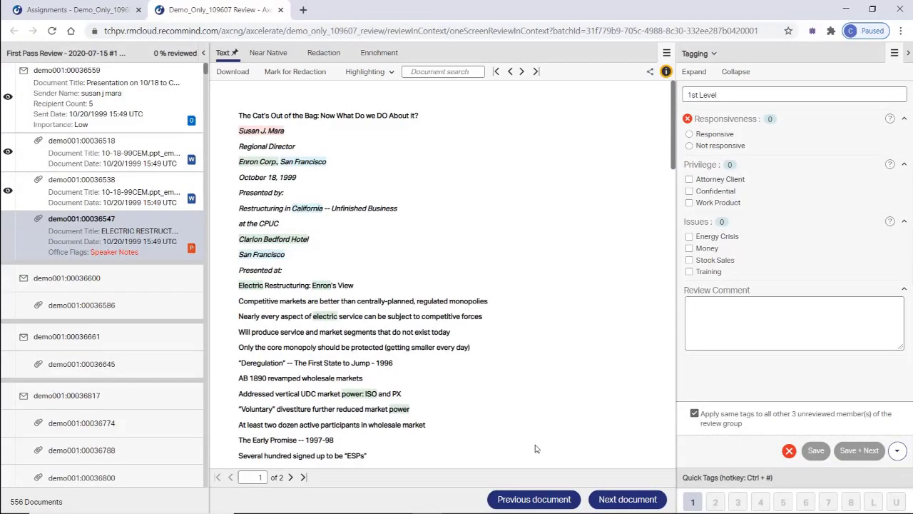
pyautogui.click(705, 147)
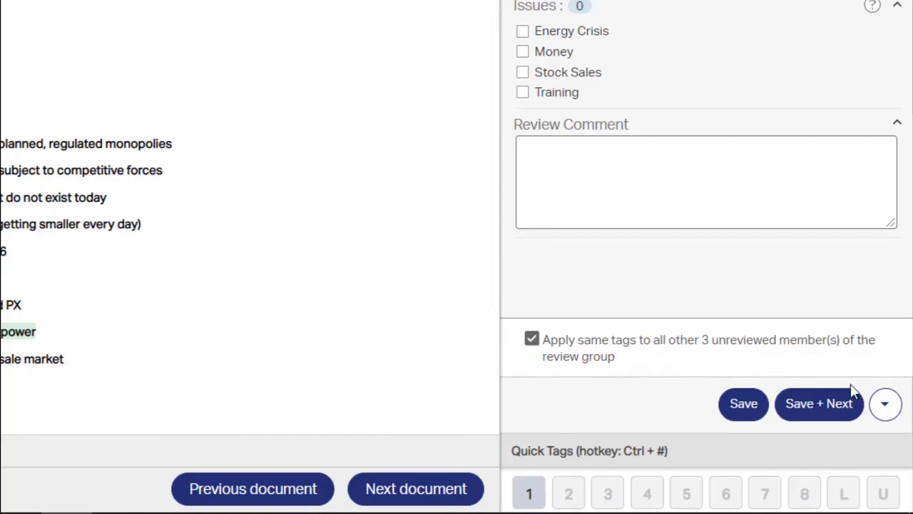
pyautogui.click(836, 416)
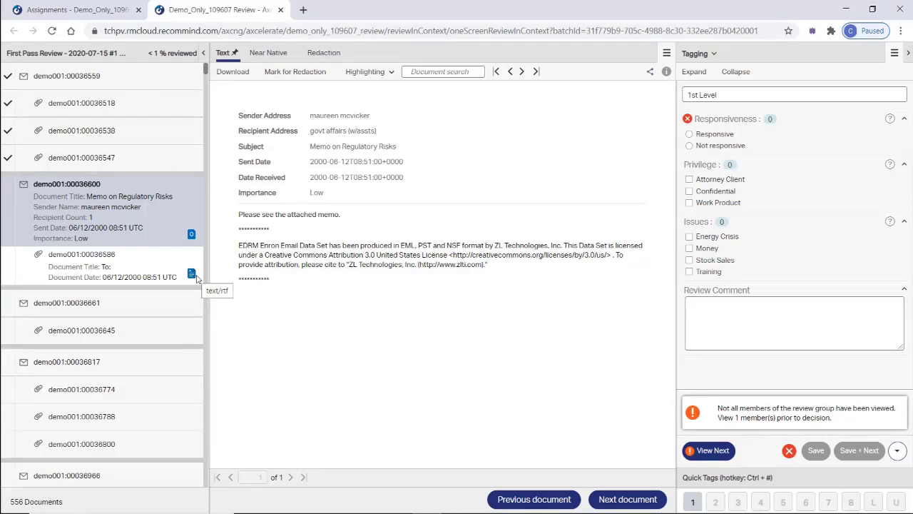
# View the remaining member of the demo001:00036600 review group, tag the group Not responsive without its duplicates, and save
pyautogui.click(710, 450)
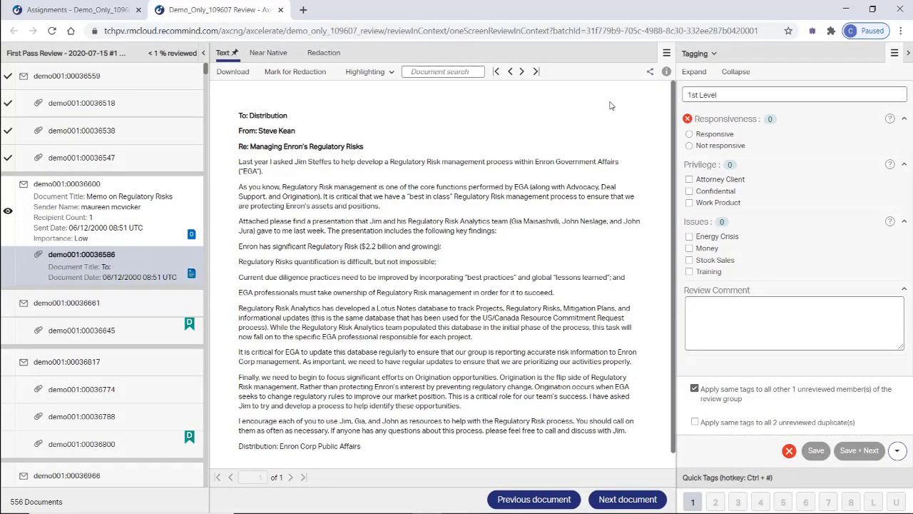
pyautogui.click(705, 146)
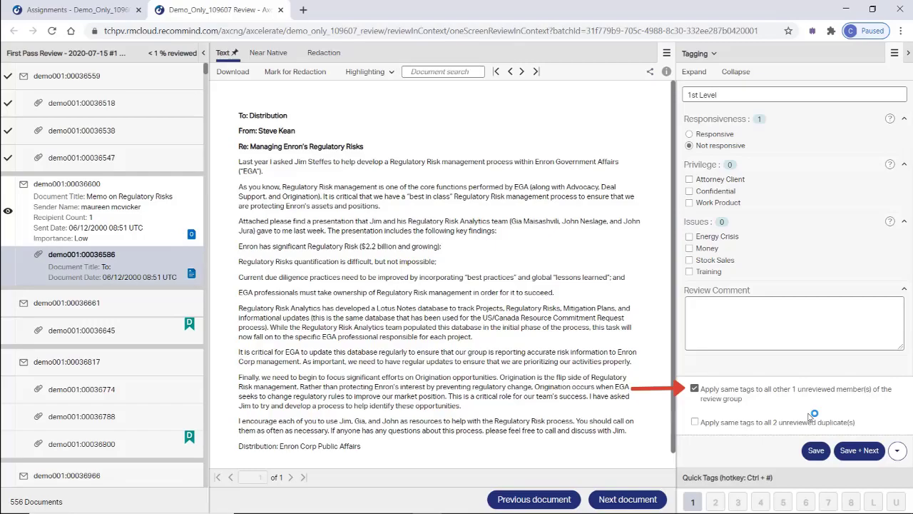
pyautogui.click(816, 450)
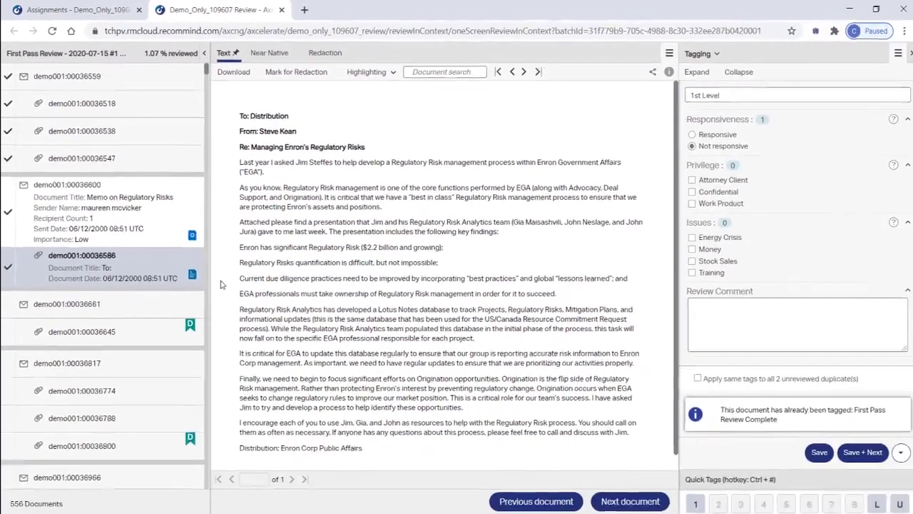
# Open email demo001:00036817 and view each of the three attachments in its review group
pyautogui.scroll(-3, 207, 346)
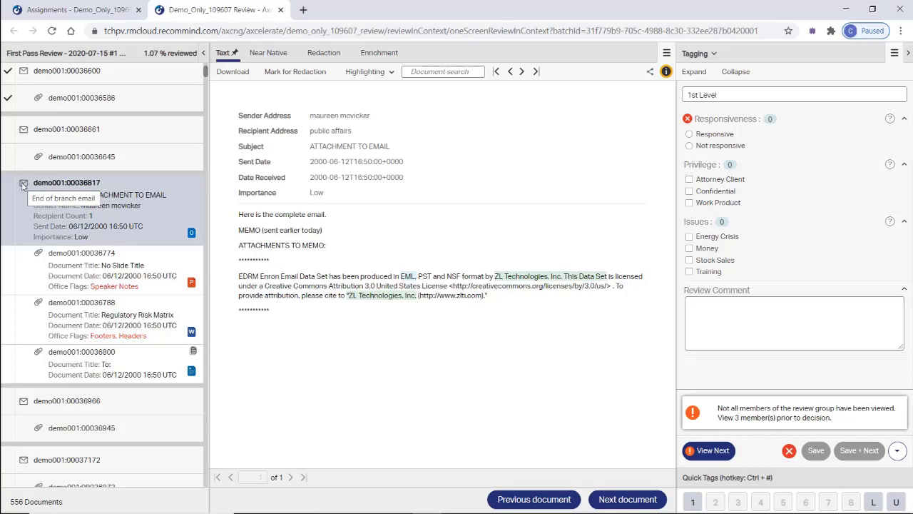
pyautogui.click(711, 451)
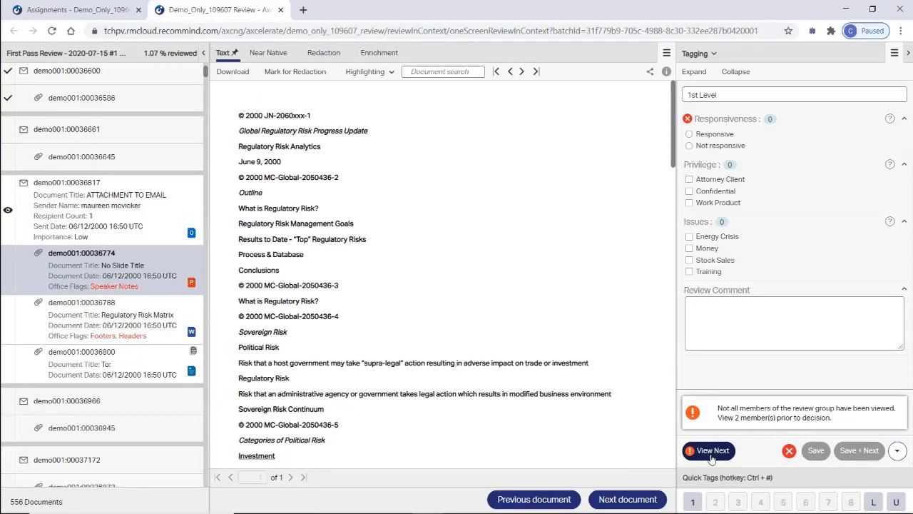
pyautogui.click(712, 456)
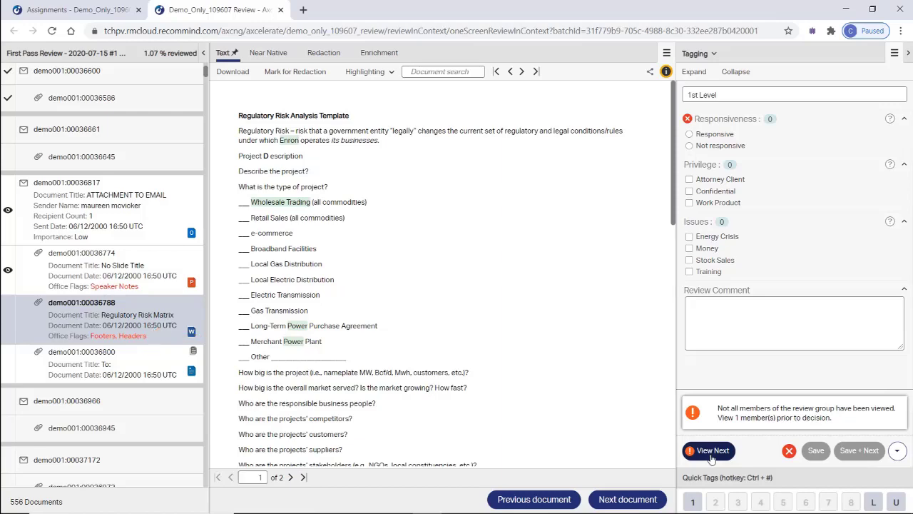
pyautogui.click(710, 454)
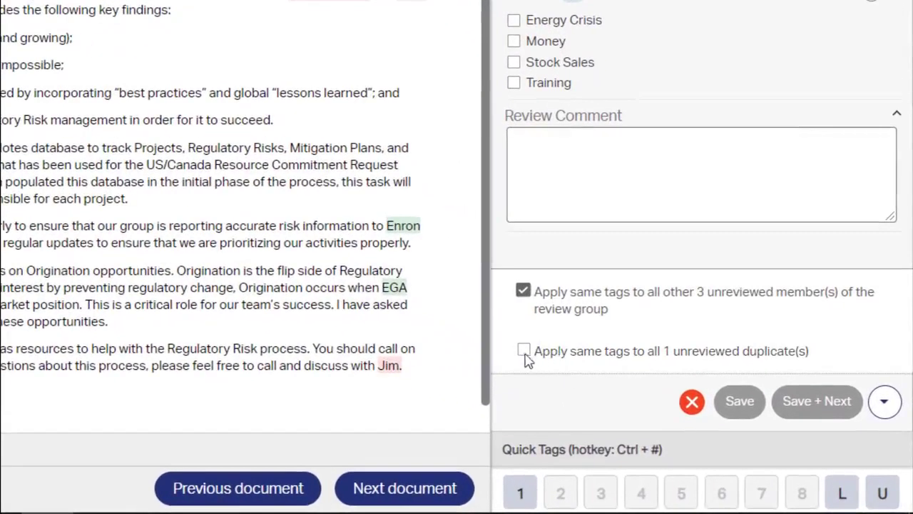
# Extend the tags to the unreviewed duplicate, tag the demo001:00036817 group Not responsive, and save and advance
pyautogui.click(524, 360)
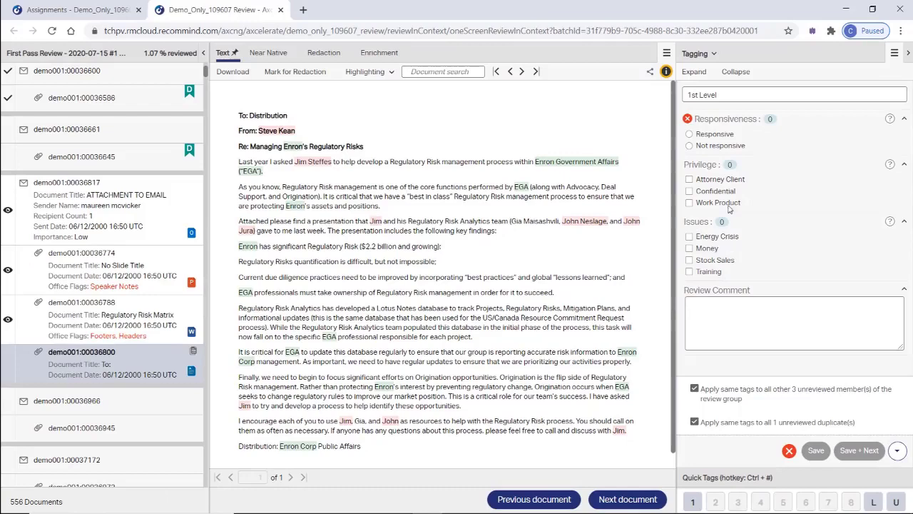
pyautogui.click(716, 146)
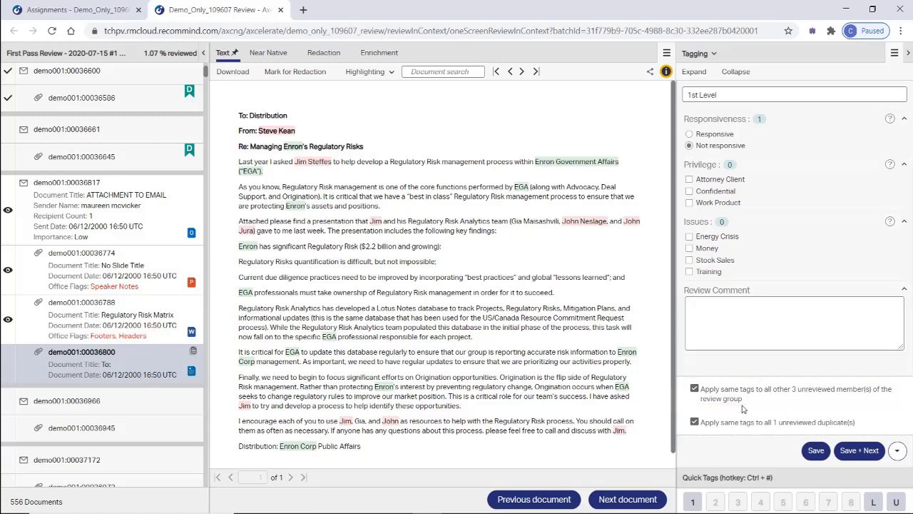
pyautogui.click(861, 451)
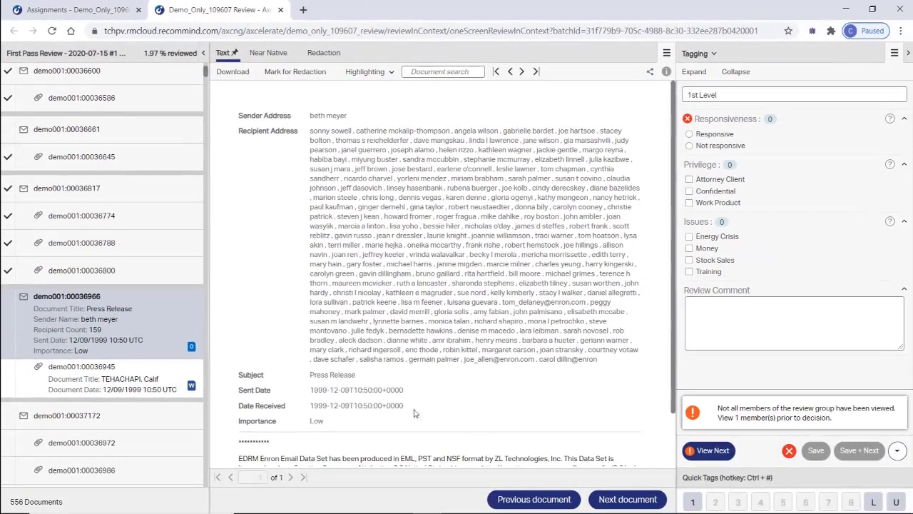
# Mark attachment demo001:00036945 for redaction, tag its review group Responsive, and save and advance to the following group
pyautogui.click(713, 451)
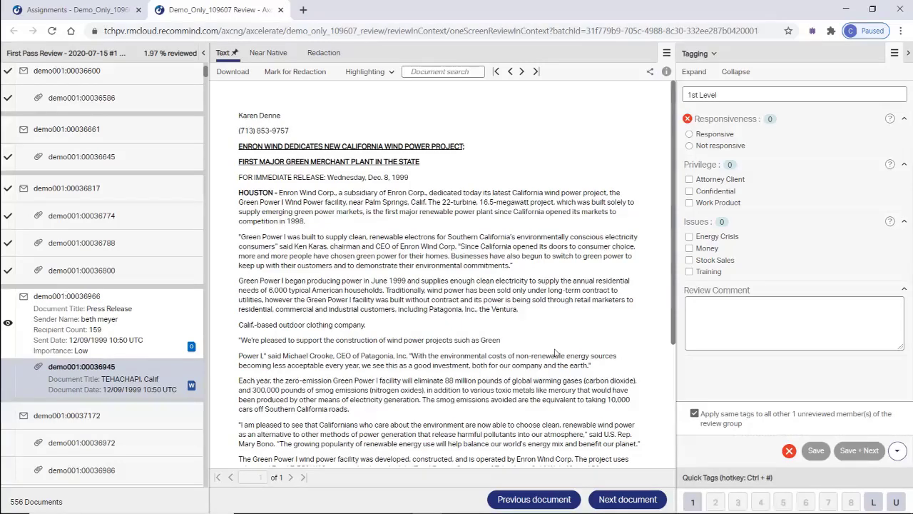
pyautogui.click(313, 74)
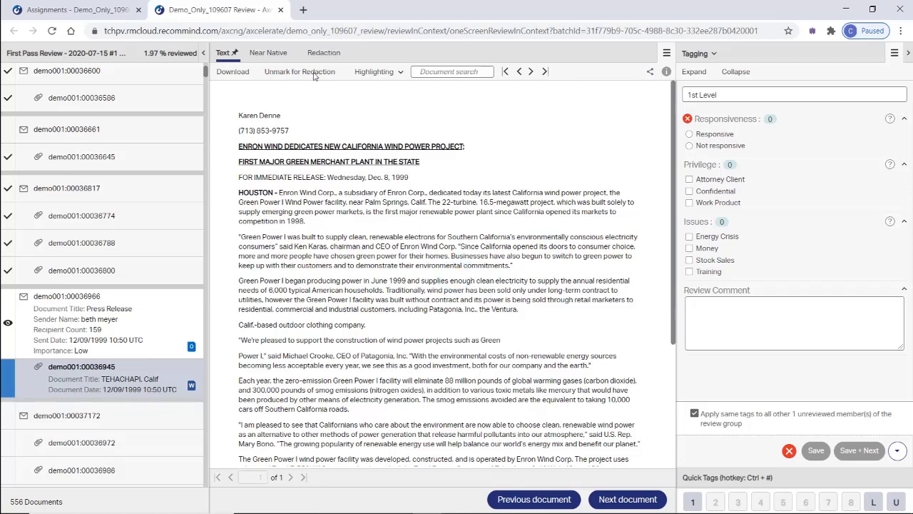
pyautogui.click(690, 134)
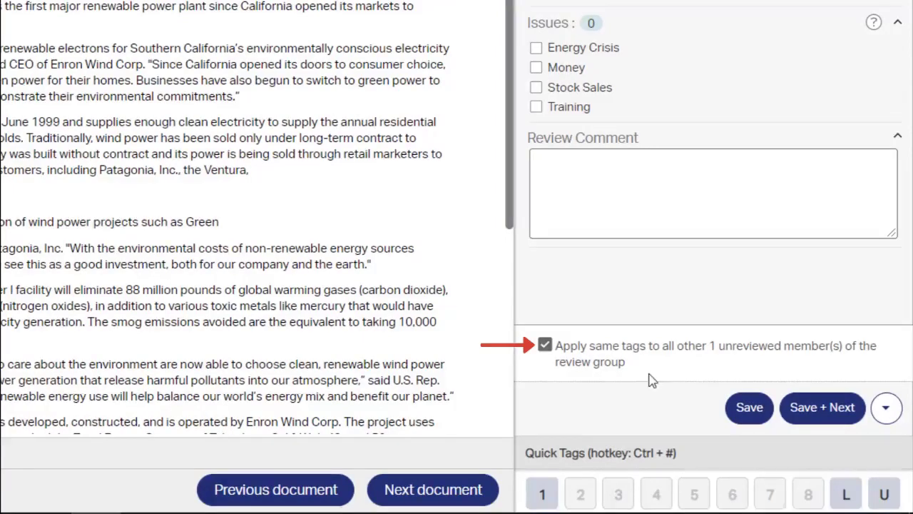
pyautogui.click(828, 421)
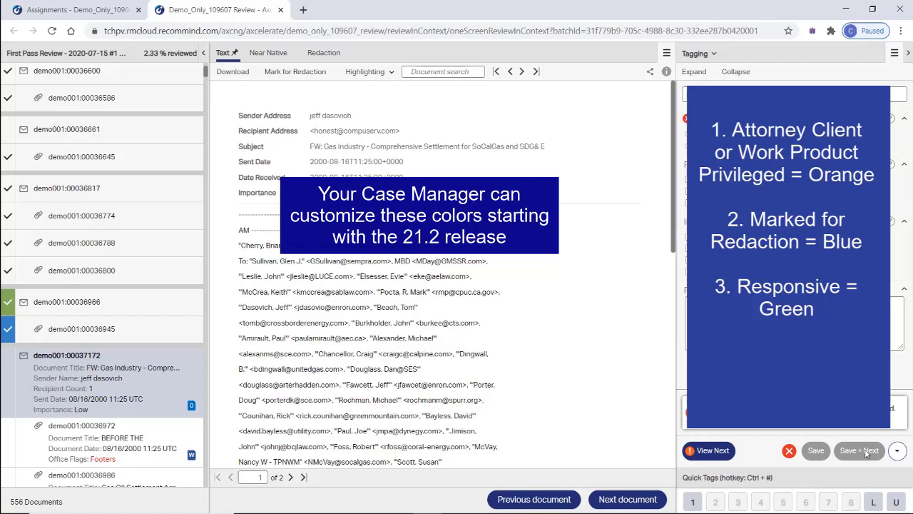
# Examine the document cards in the demo001:00037172 review group, including the included email demo001:00142122
pyautogui.moveTo(207, 72); pyautogui.dragTo(210, 80)
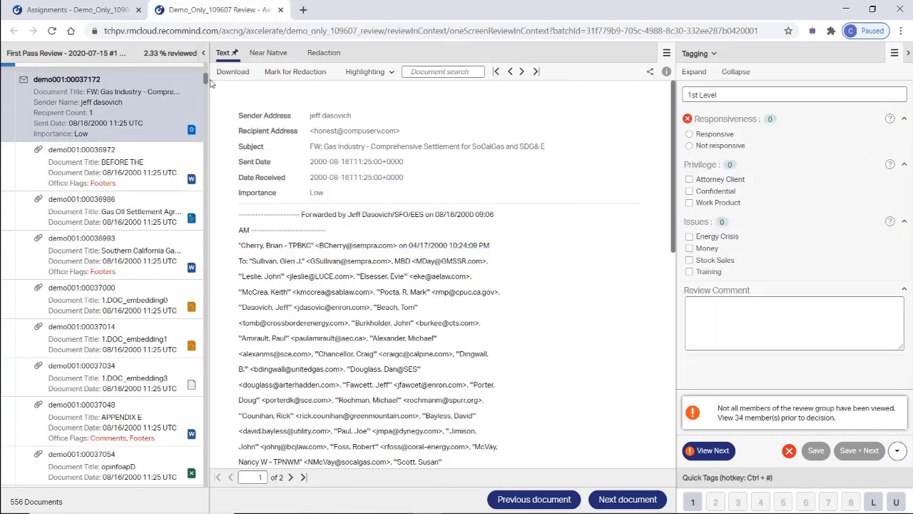
pyautogui.scroll(1, 120, 199)
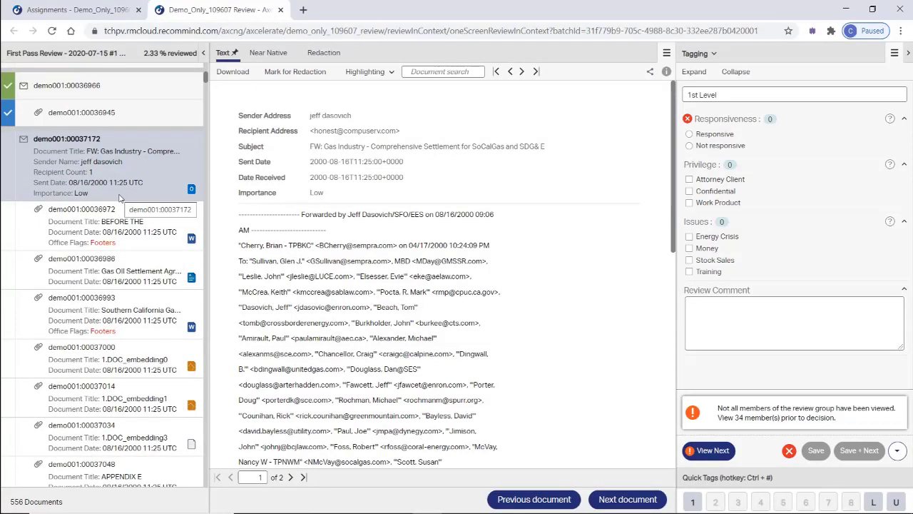
pyautogui.scroll(-8, 120, 198)
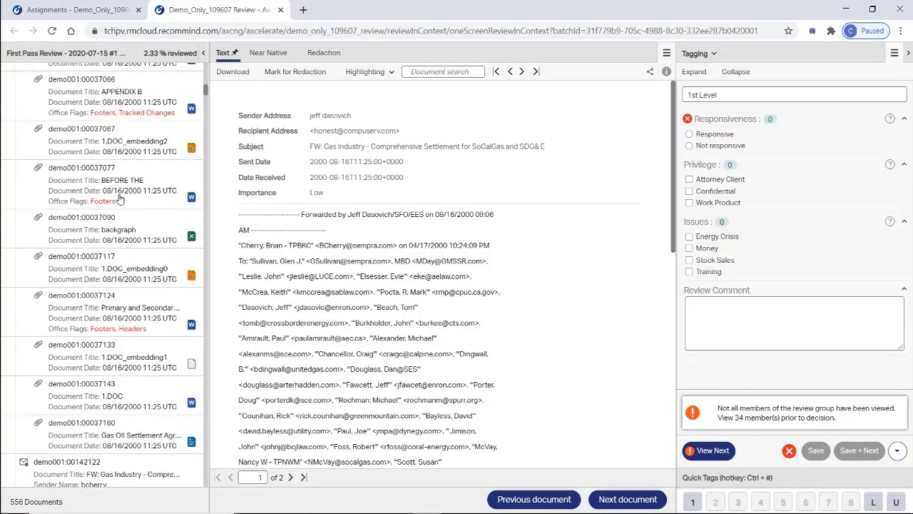
pyautogui.scroll(-3, 119, 199)
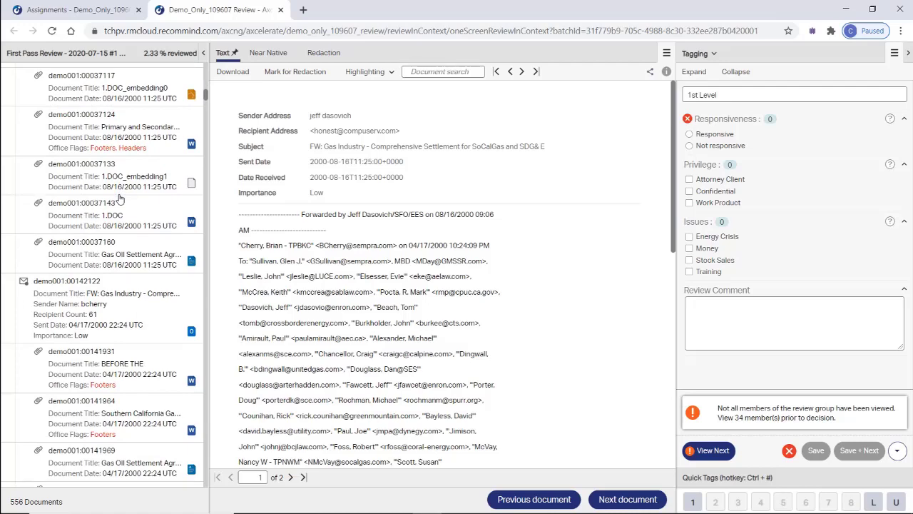
pyautogui.scroll(-1, 120, 198)
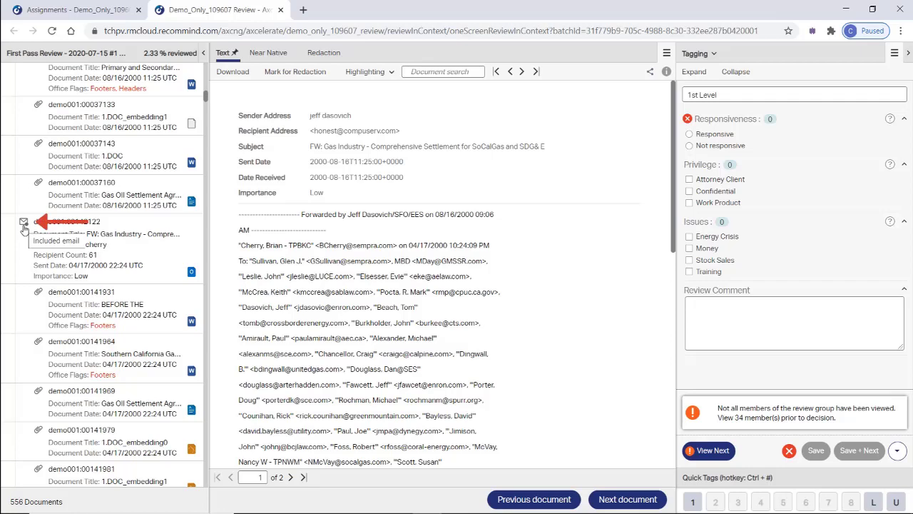
pyautogui.scroll(11, 23, 229)
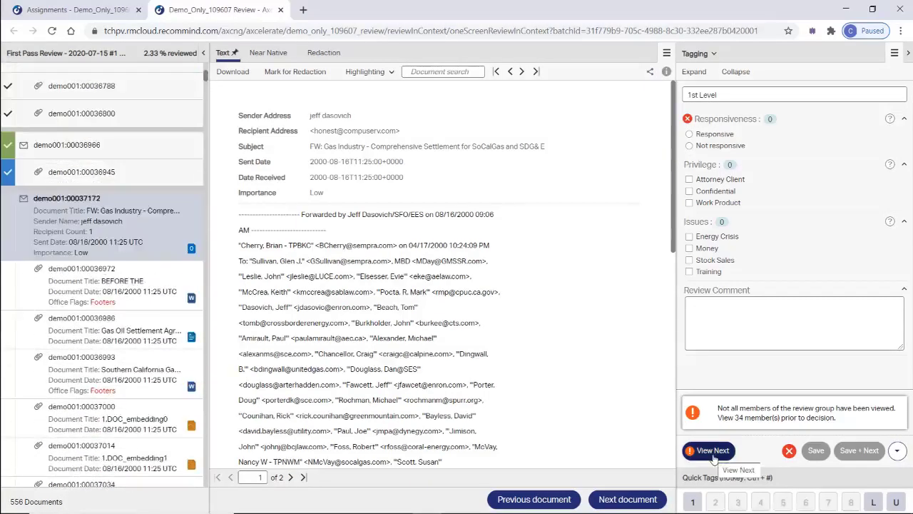
# View the members of the demo001:00037172 review group in sequence through attachment demo001:00037160, and mark that attachment for redaction
pyautogui.click(713, 451)
pyautogui.click(713, 451)
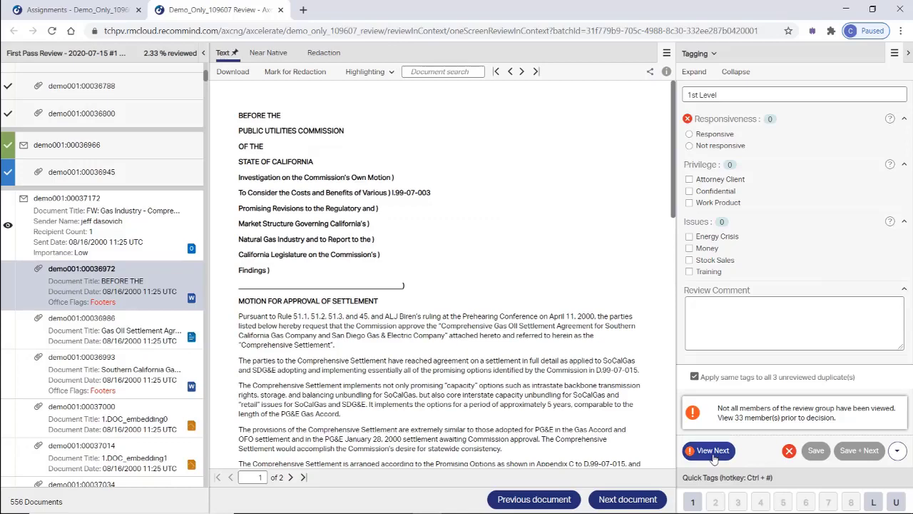
pyautogui.click(713, 451)
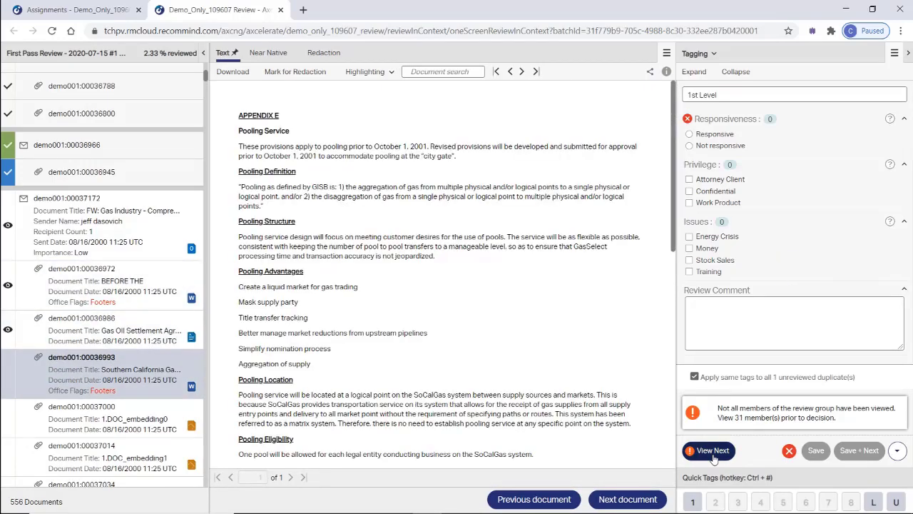
pyautogui.click(713, 451)
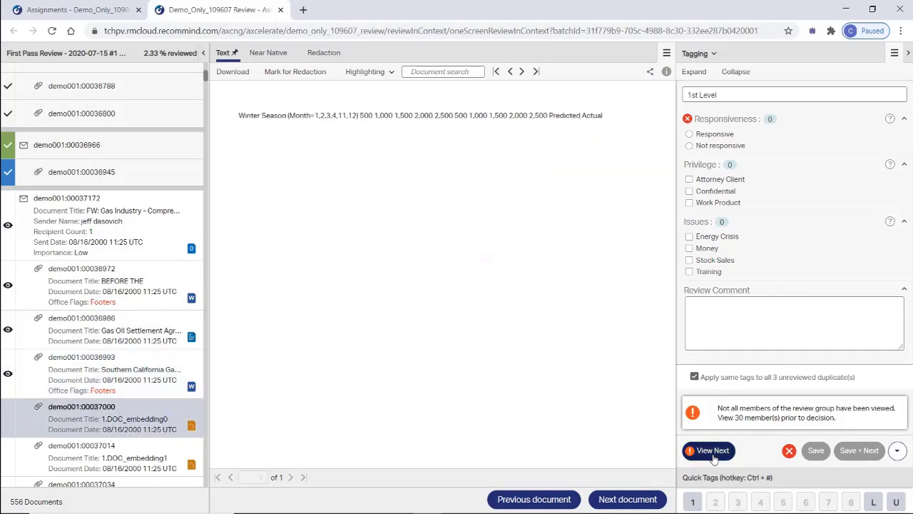
pyautogui.click(712, 451)
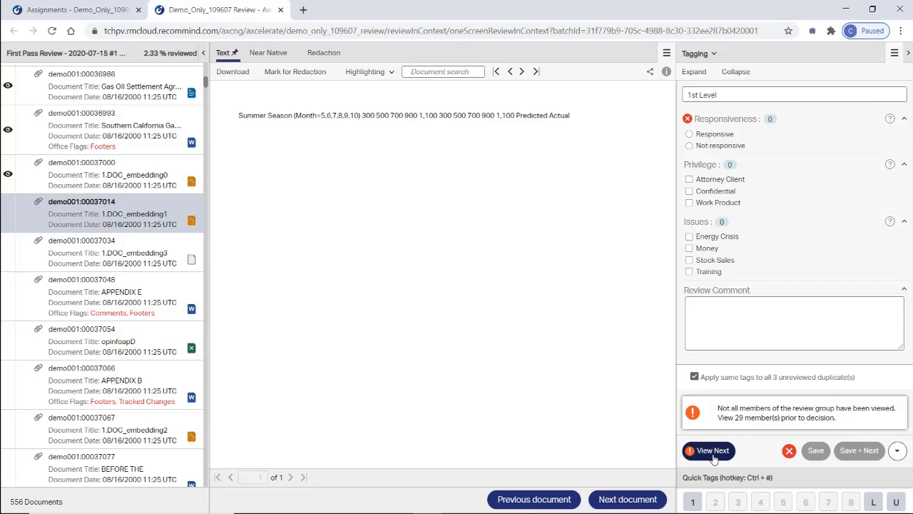
pyautogui.click(713, 451)
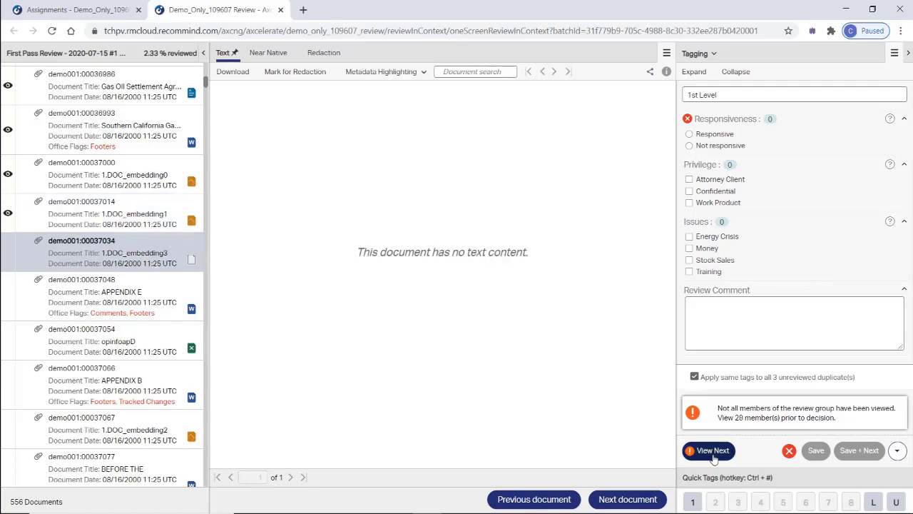
pyautogui.click(713, 451)
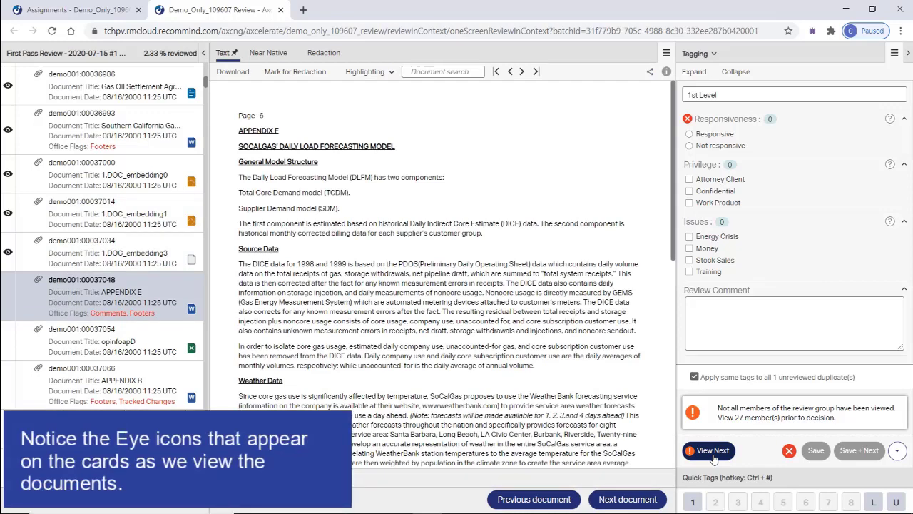
pyautogui.click(713, 451)
pyautogui.click(712, 451)
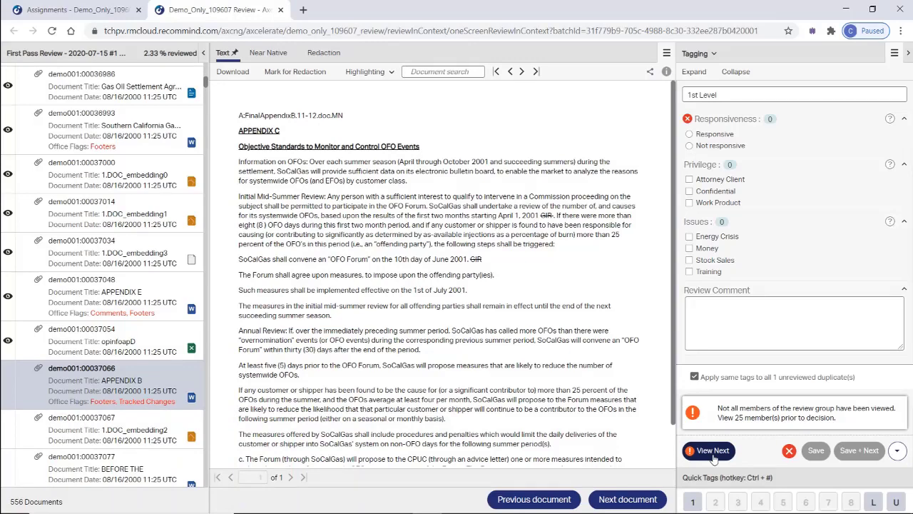
pyautogui.click(713, 452)
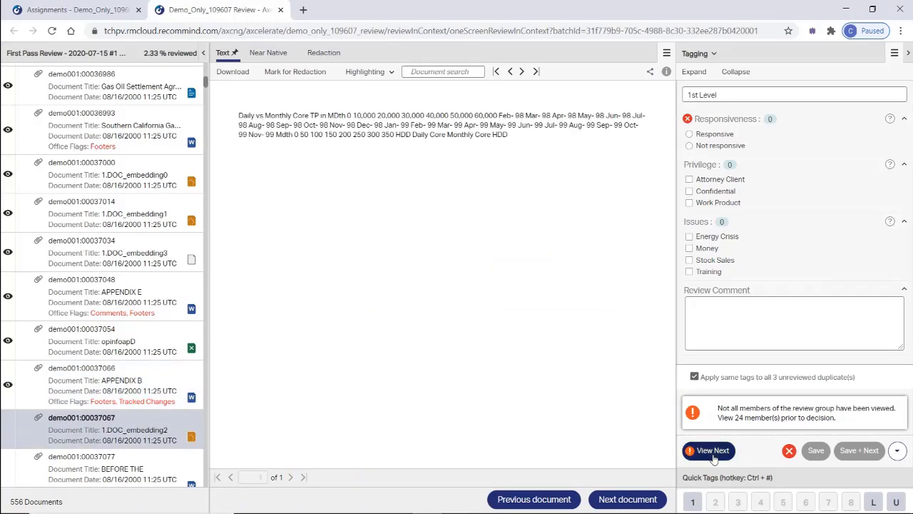
pyautogui.click(714, 452)
pyautogui.click(713, 452)
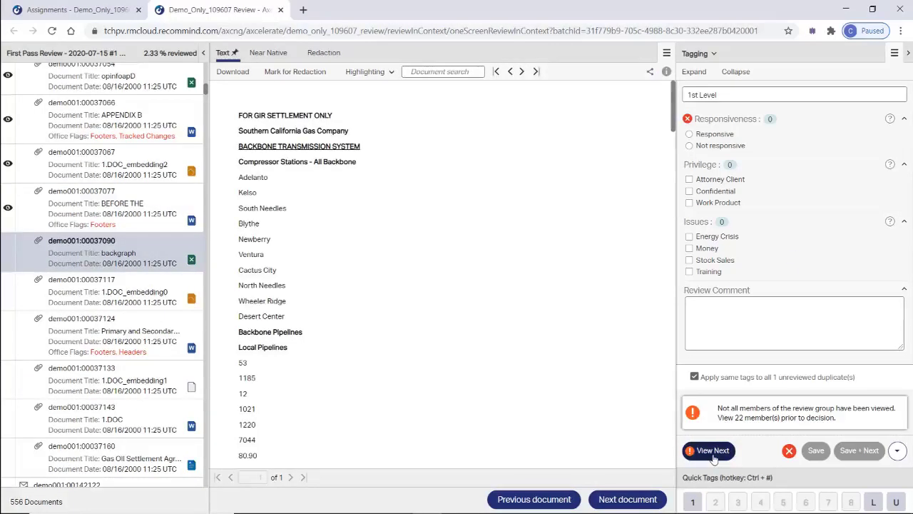
pyautogui.click(714, 452)
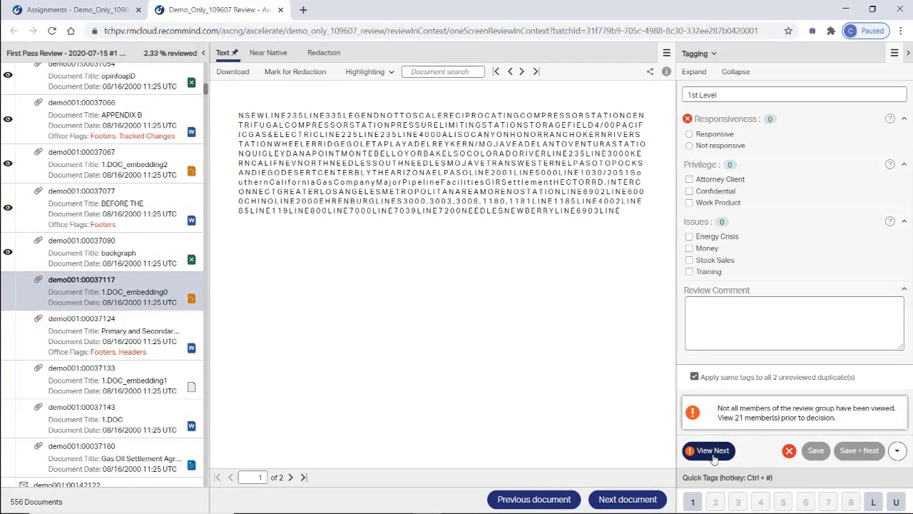
pyautogui.click(714, 452)
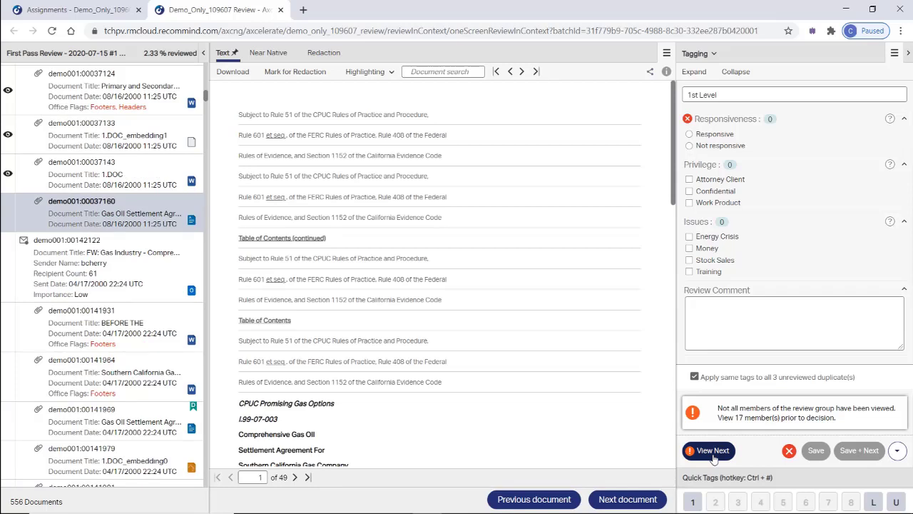
pyautogui.click(316, 76)
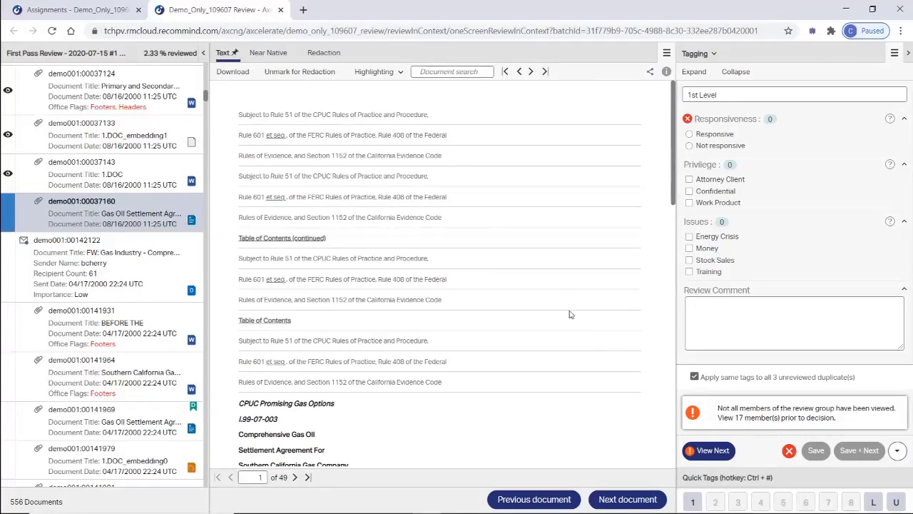
# View all remaining unviewed members of the review group, from attachment demo001:00141931 through demo001:00142115
pyautogui.click(706, 460)
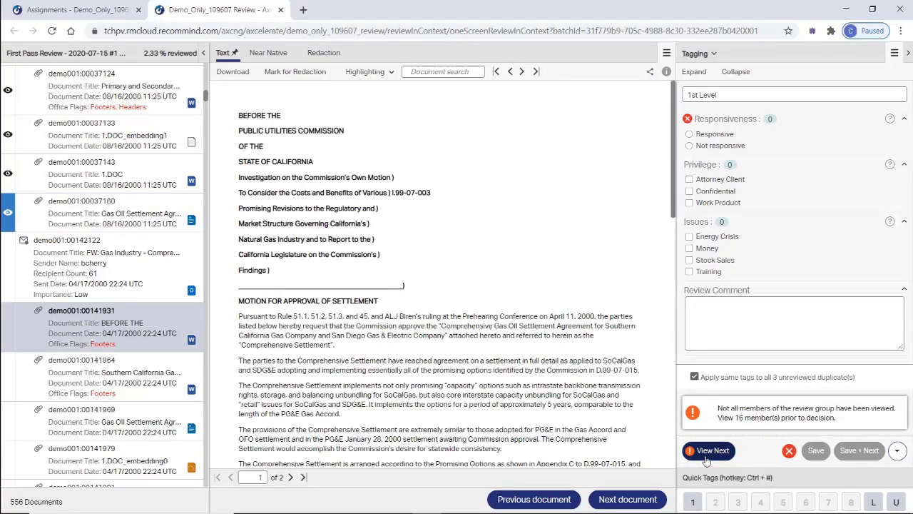
pyautogui.click(706, 460)
pyautogui.click(706, 460)
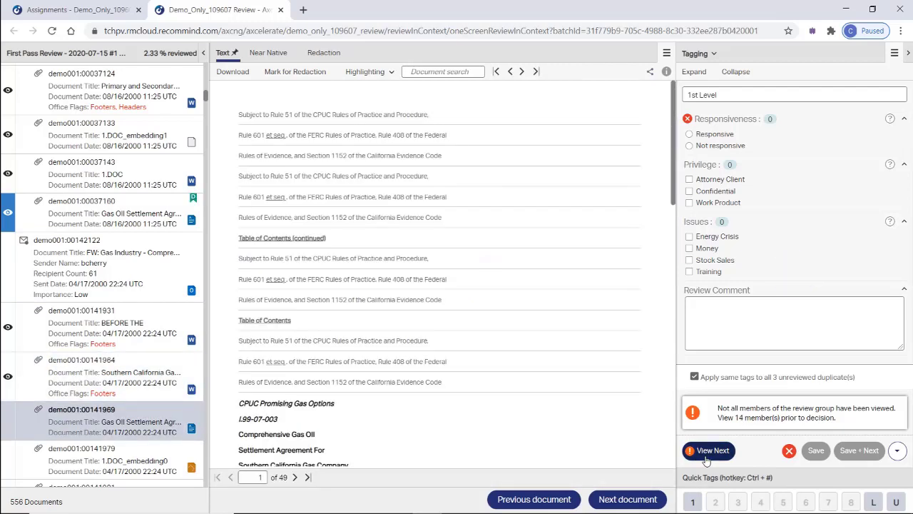
pyautogui.click(706, 460)
pyautogui.click(705, 460)
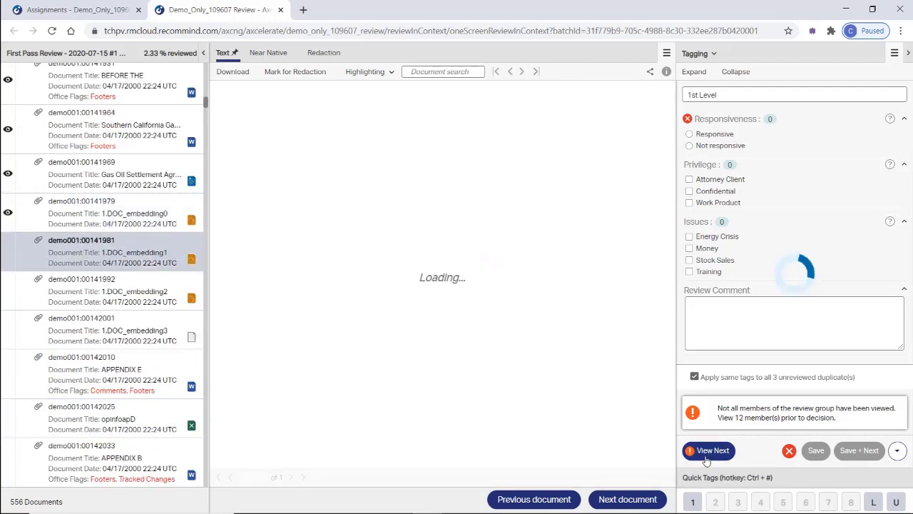
pyautogui.click(706, 460)
pyautogui.click(706, 460)
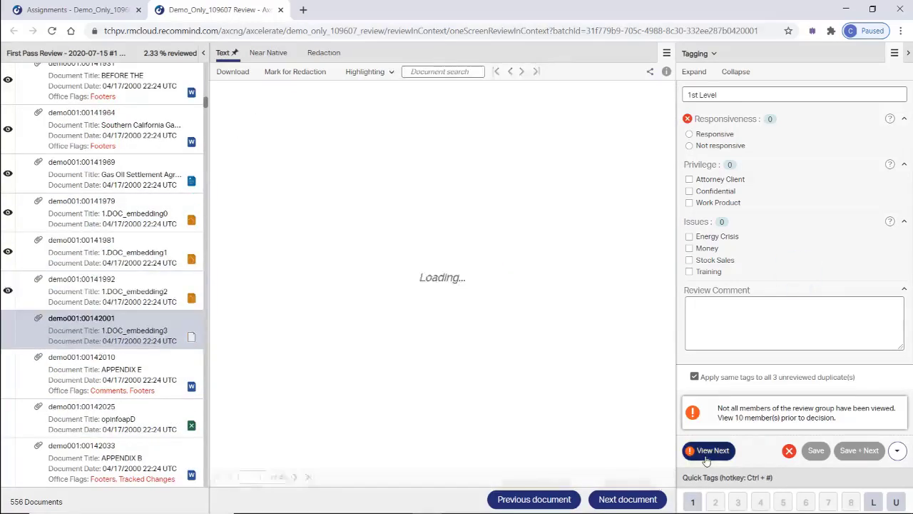
pyautogui.click(706, 460)
pyautogui.click(705, 461)
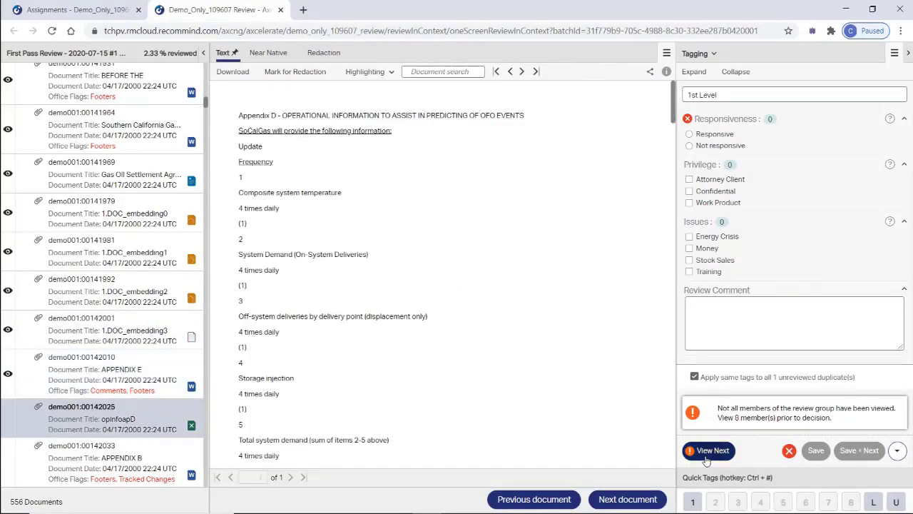
pyautogui.click(706, 460)
pyautogui.click(706, 460)
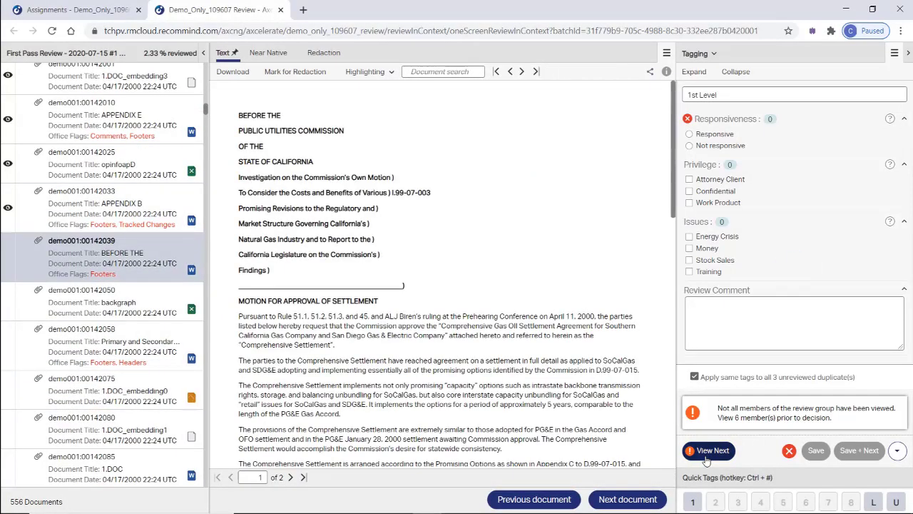
pyautogui.click(706, 460)
pyautogui.click(706, 460)
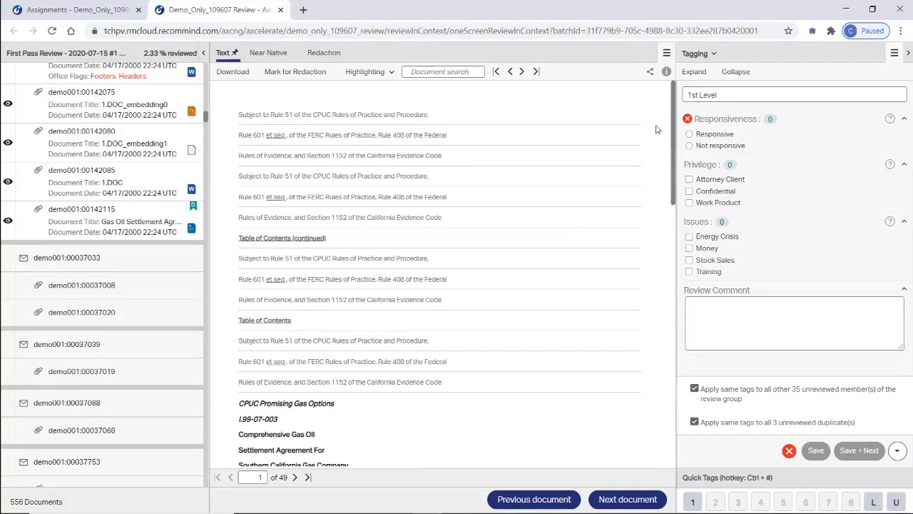
# Tag the whole demo001:00037172 review group and its duplicates Responsive and Attorney Client, save without advancing, and close the review to return to the assignments
pyautogui.click(694, 136)
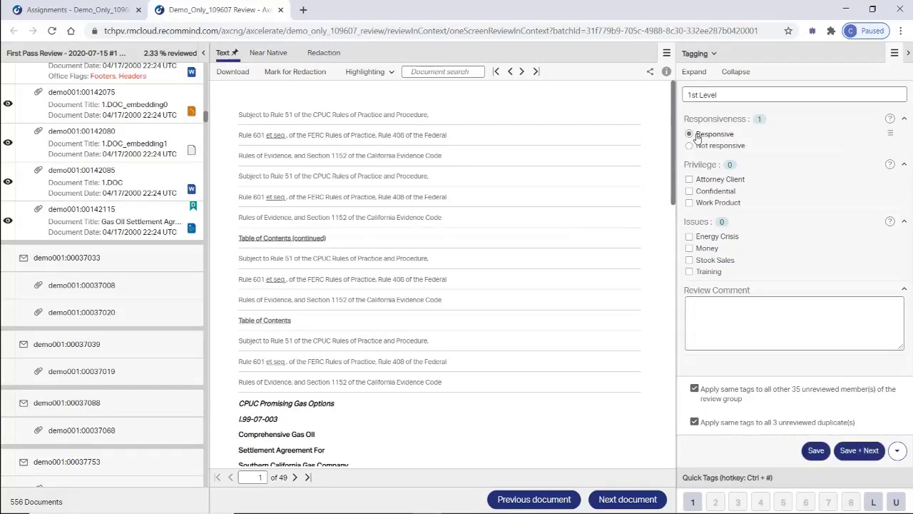
pyautogui.click(691, 178)
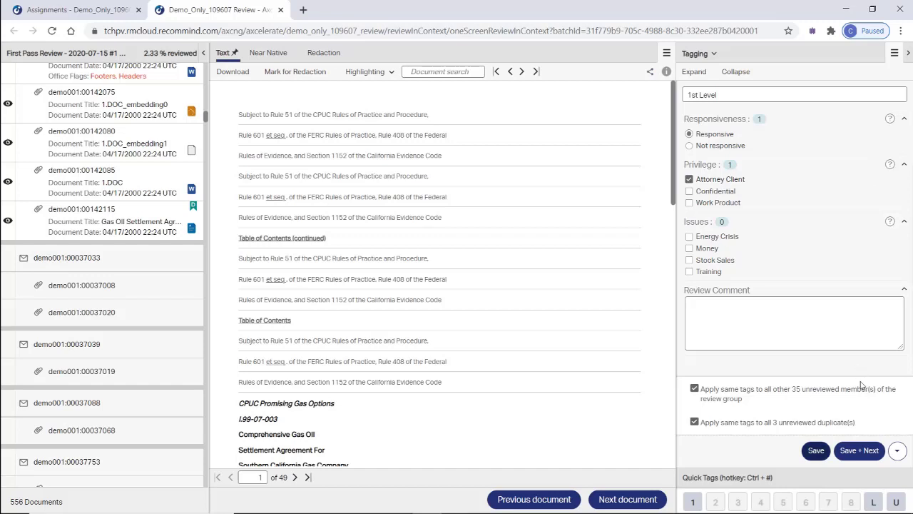
pyautogui.click(816, 450)
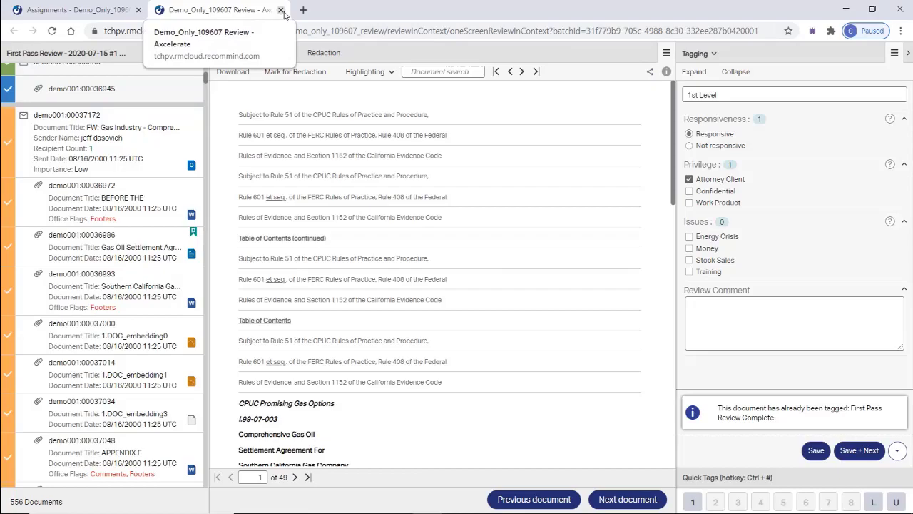
pyautogui.click(281, 10)
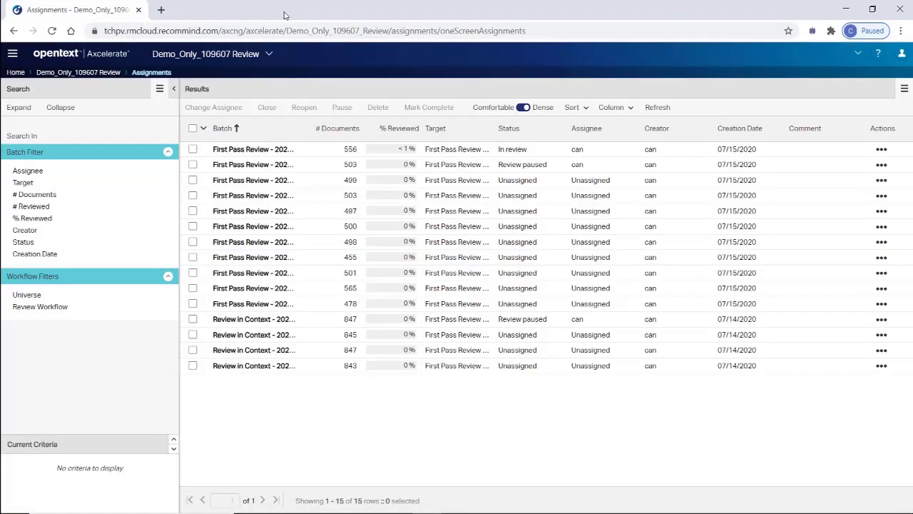